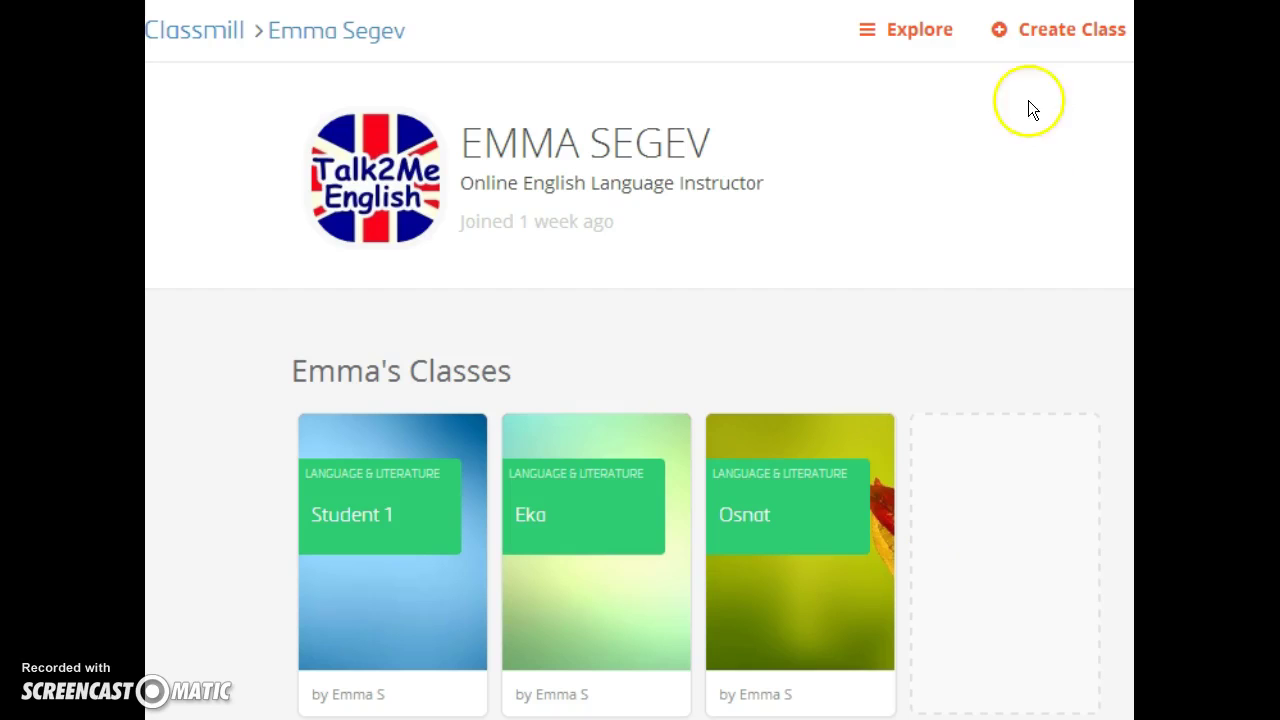
Step: Look over the create-class form and its description field, then open the Student 1 Business English class
{"action": "left_click", "coordinate": [1058, 35]}
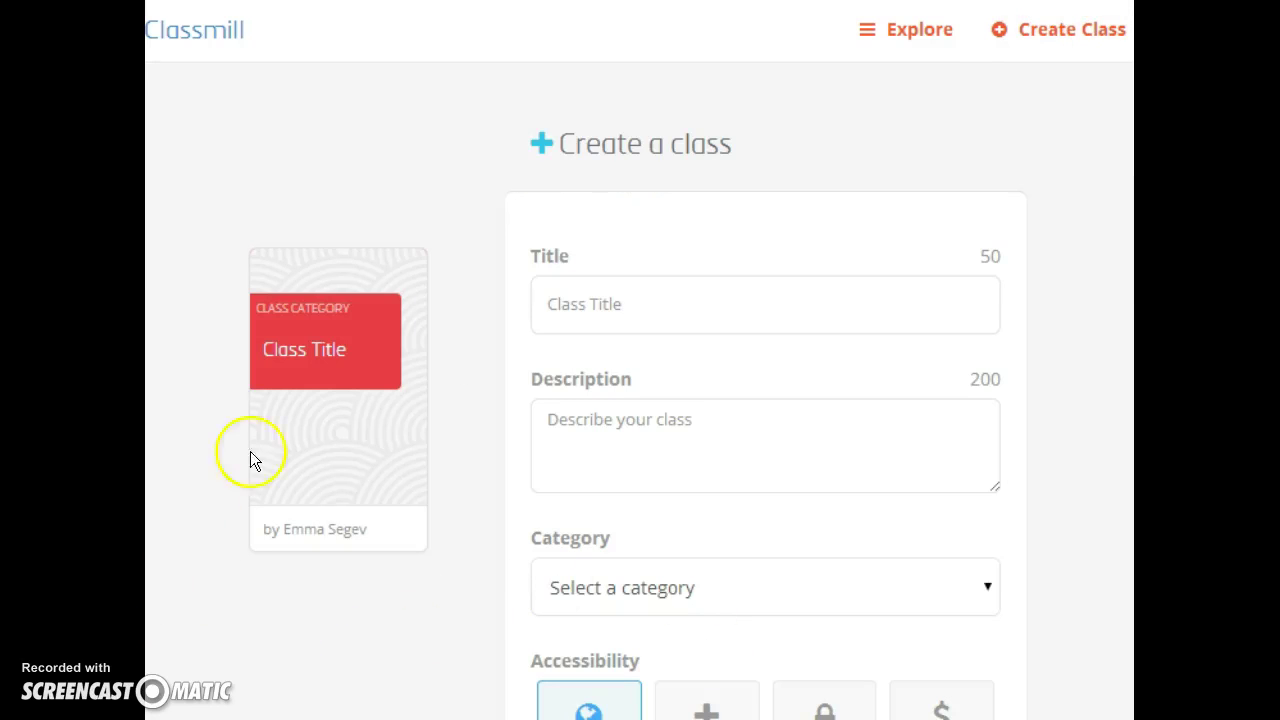
{"action": "left_click", "coordinate": [736, 447]}
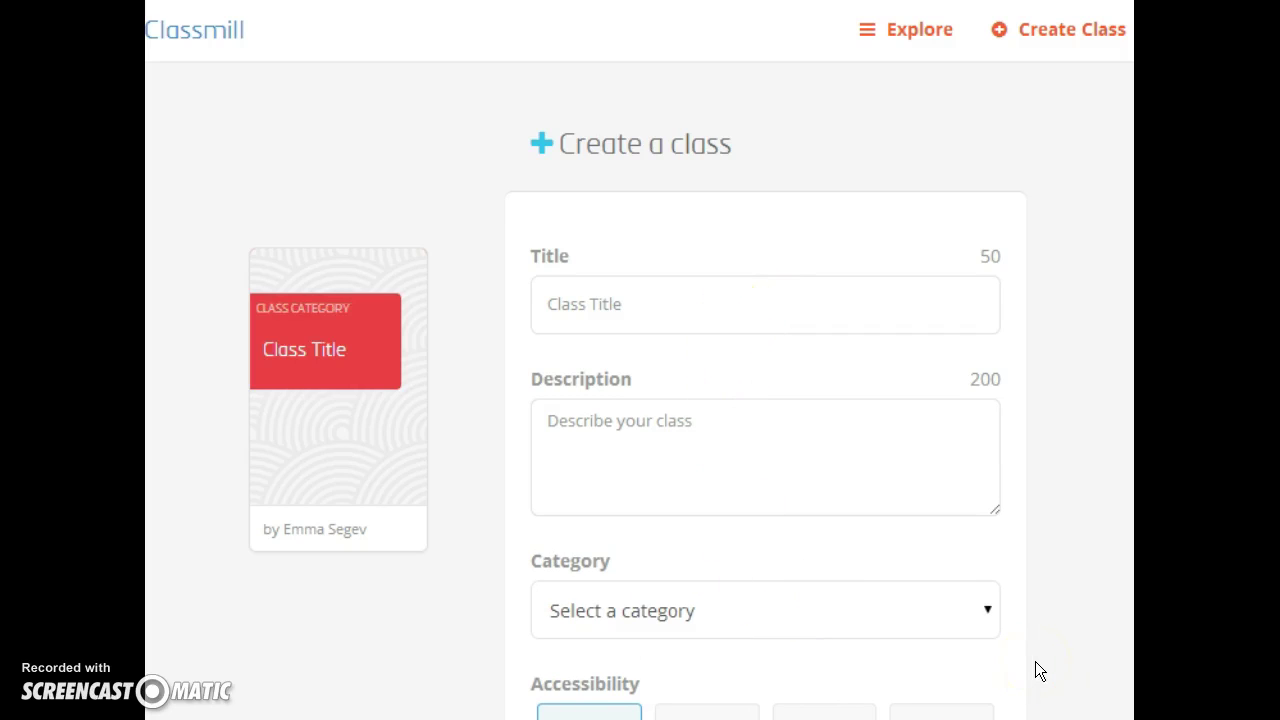
{"action": "scroll", "coordinate": [1035, 661], "scroll_direction": "down", "scroll_amount": 1}
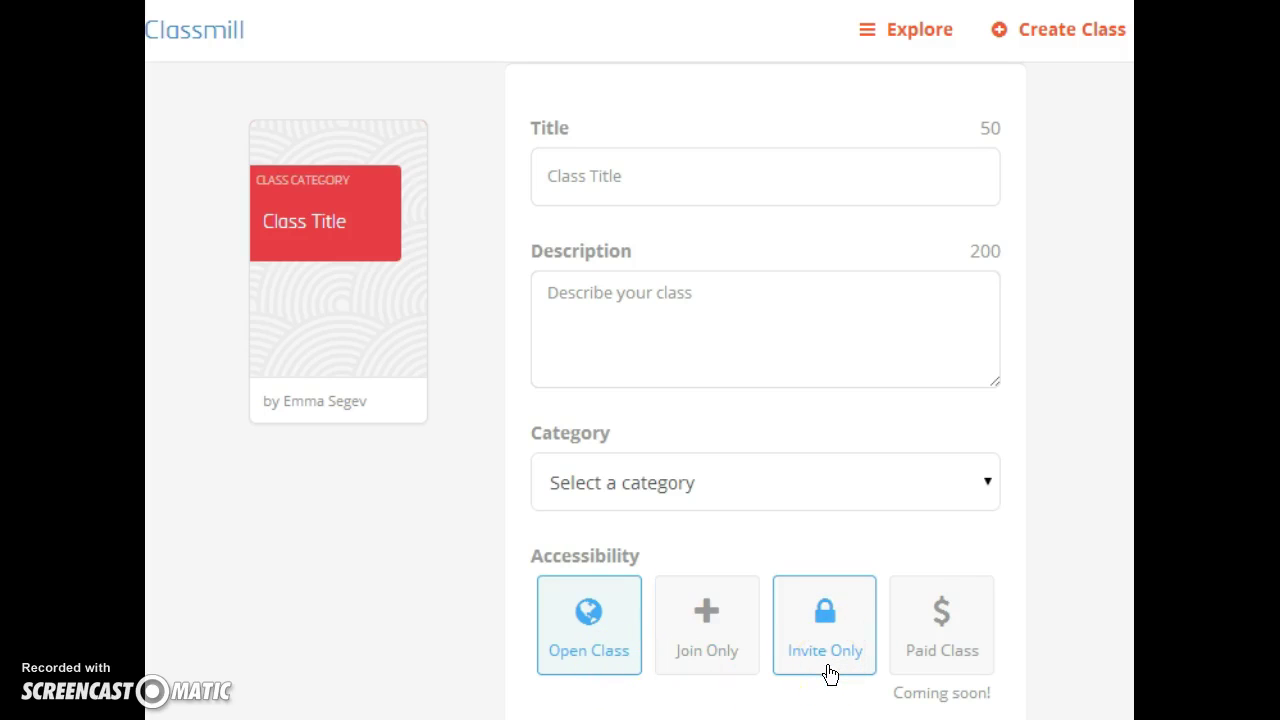
{"action": "left_click", "coordinate": [200, 221]}
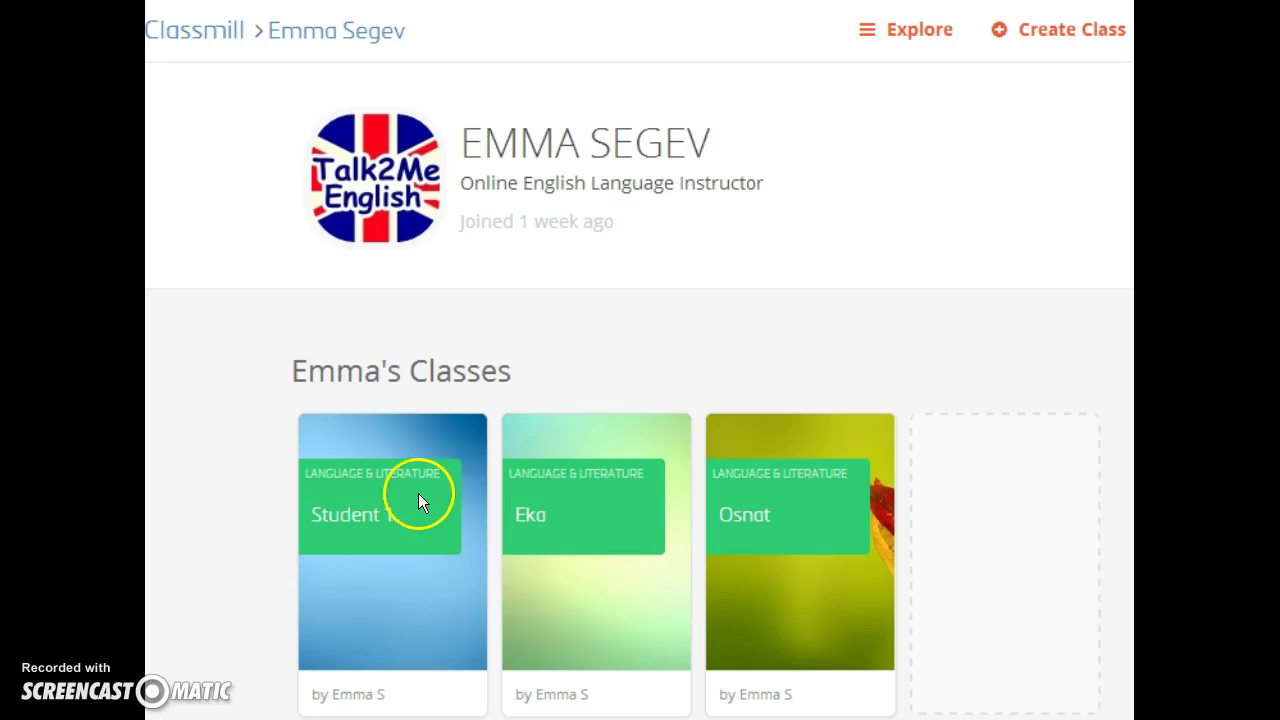
{"action": "left_click", "coordinate": [391, 553]}
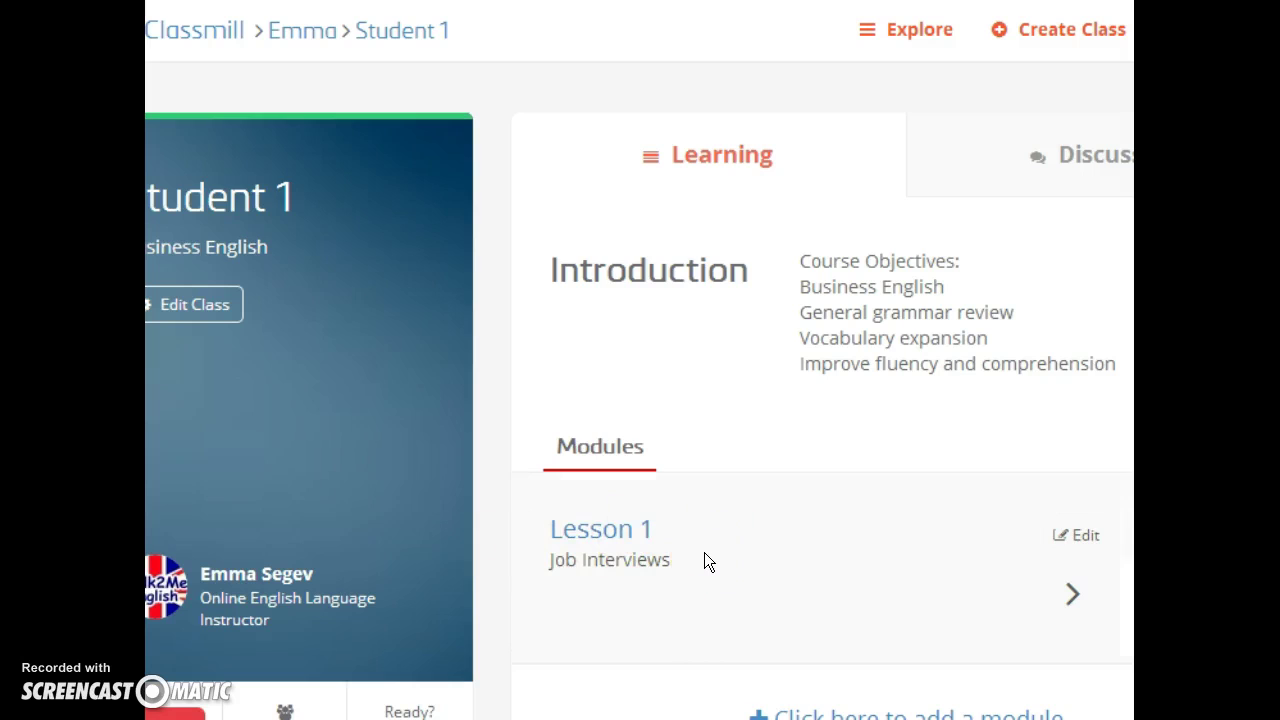
Step: Expand the Lesson 1 module and try its Link, Text and YouTube insert options
{"action": "left_click", "coordinate": [1058, 597]}
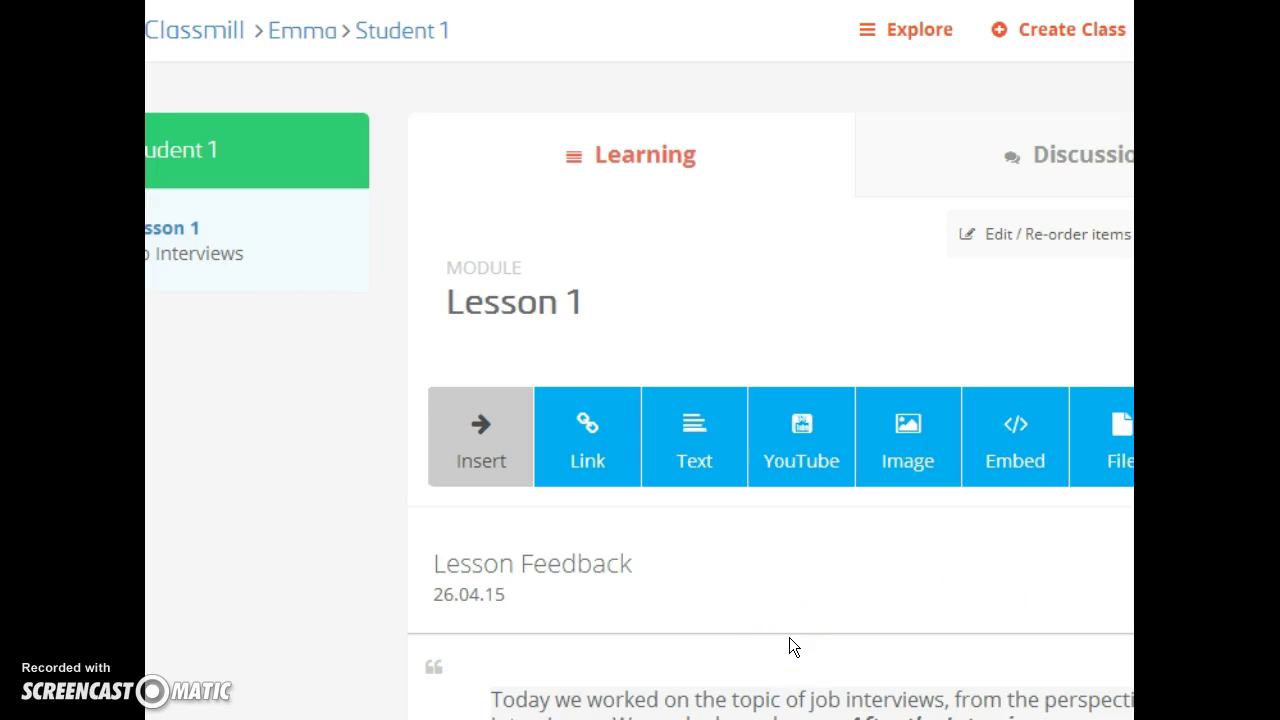
{"action": "left_click", "coordinate": [594, 464]}
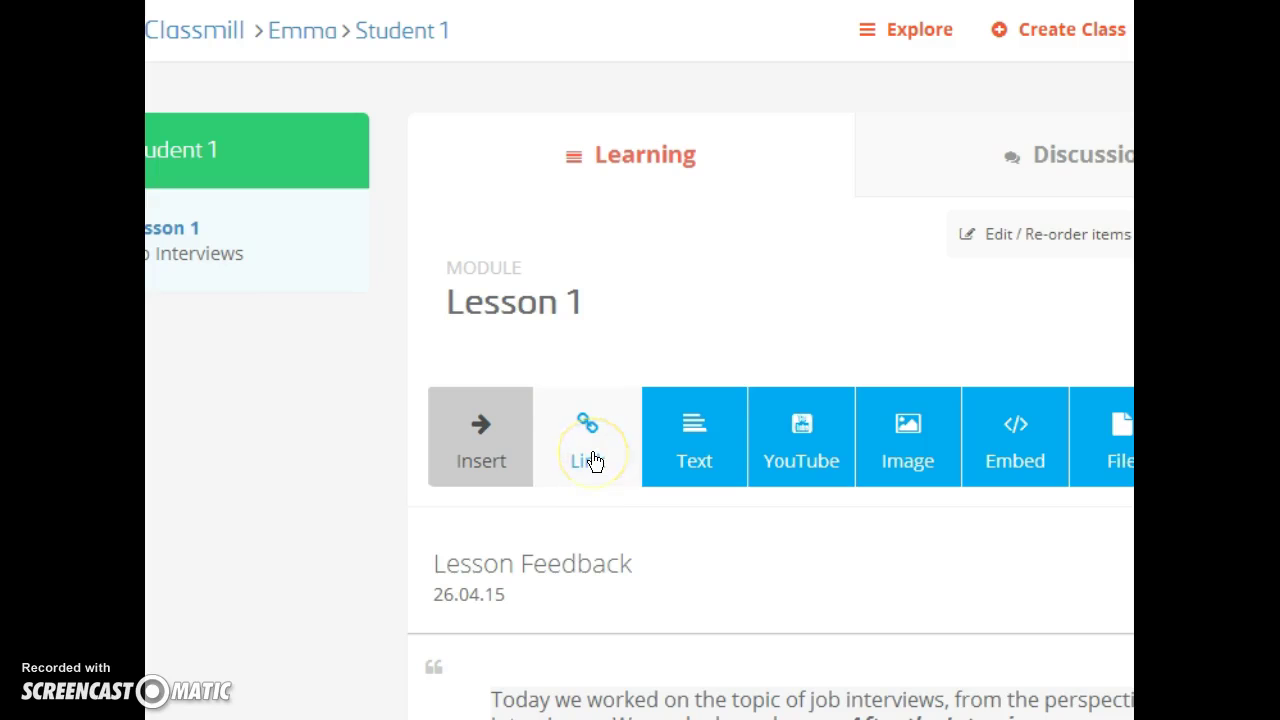
{"action": "left_click", "coordinate": [677, 480]}
{"action": "left_click", "coordinate": [774, 480]}
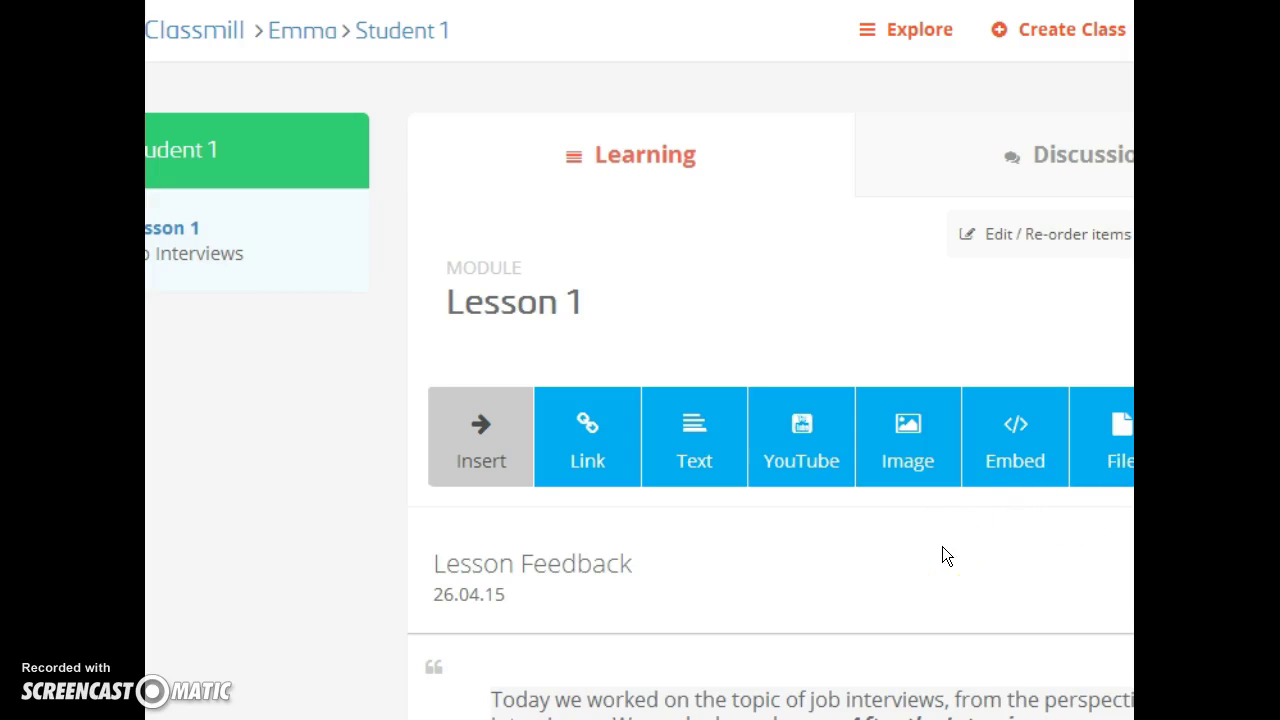
Step: Scroll past the lesson feedback, Being Interviewed handout and Top 10 questions video to the ADVICE image
{"action": "scroll", "coordinate": [942, 548], "scroll_direction": "down", "scroll_amount": 3}
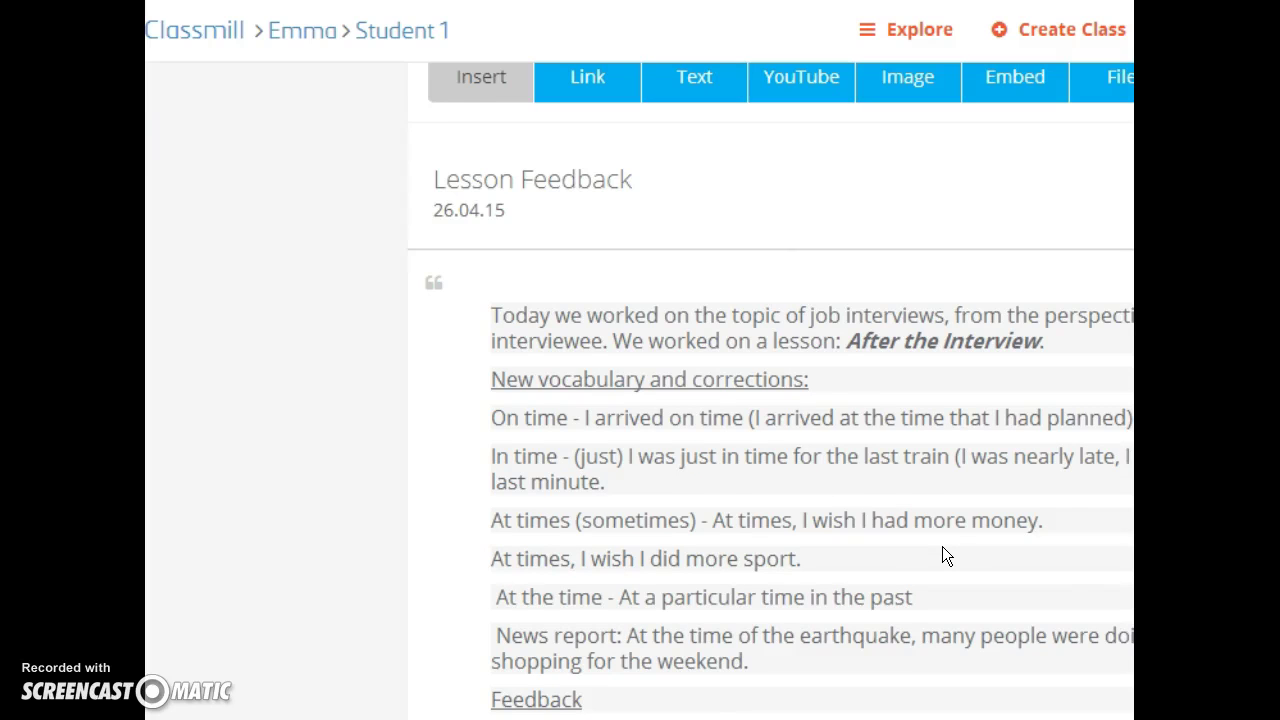
{"action": "scroll", "coordinate": [944, 556], "scroll_direction": "down", "scroll_amount": 1}
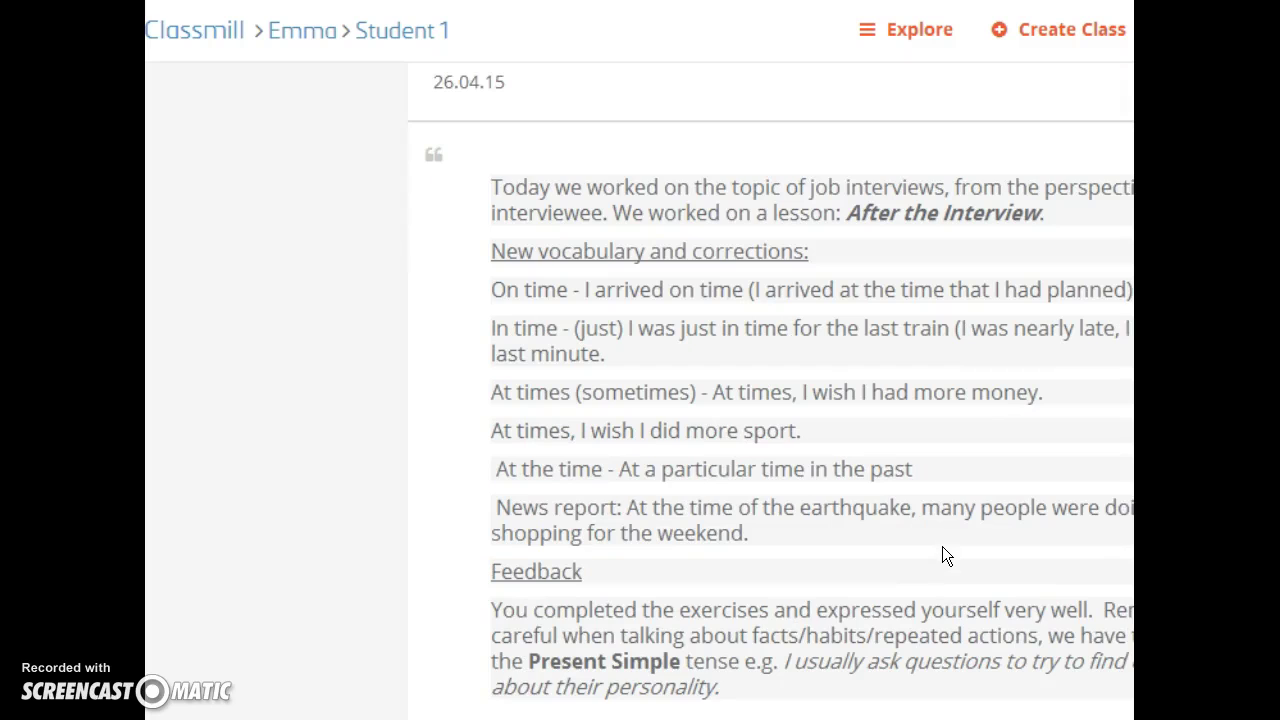
{"action": "scroll", "coordinate": [944, 552], "scroll_direction": "down", "scroll_amount": 1}
{"action": "scroll", "coordinate": [942, 546], "scroll_direction": "down", "scroll_amount": 2}
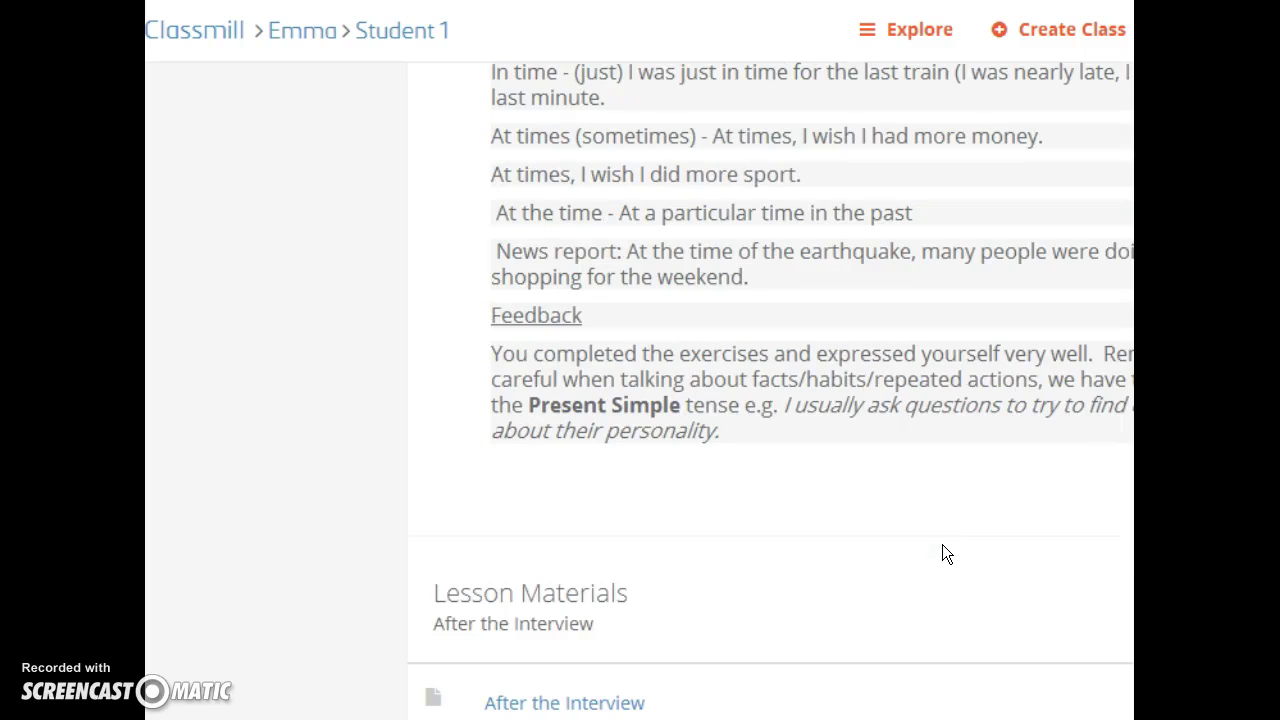
{"action": "scroll", "coordinate": [942, 546], "scroll_direction": "down", "scroll_amount": 1}
{"action": "scroll", "coordinate": [942, 544], "scroll_direction": "down", "scroll_amount": 3}
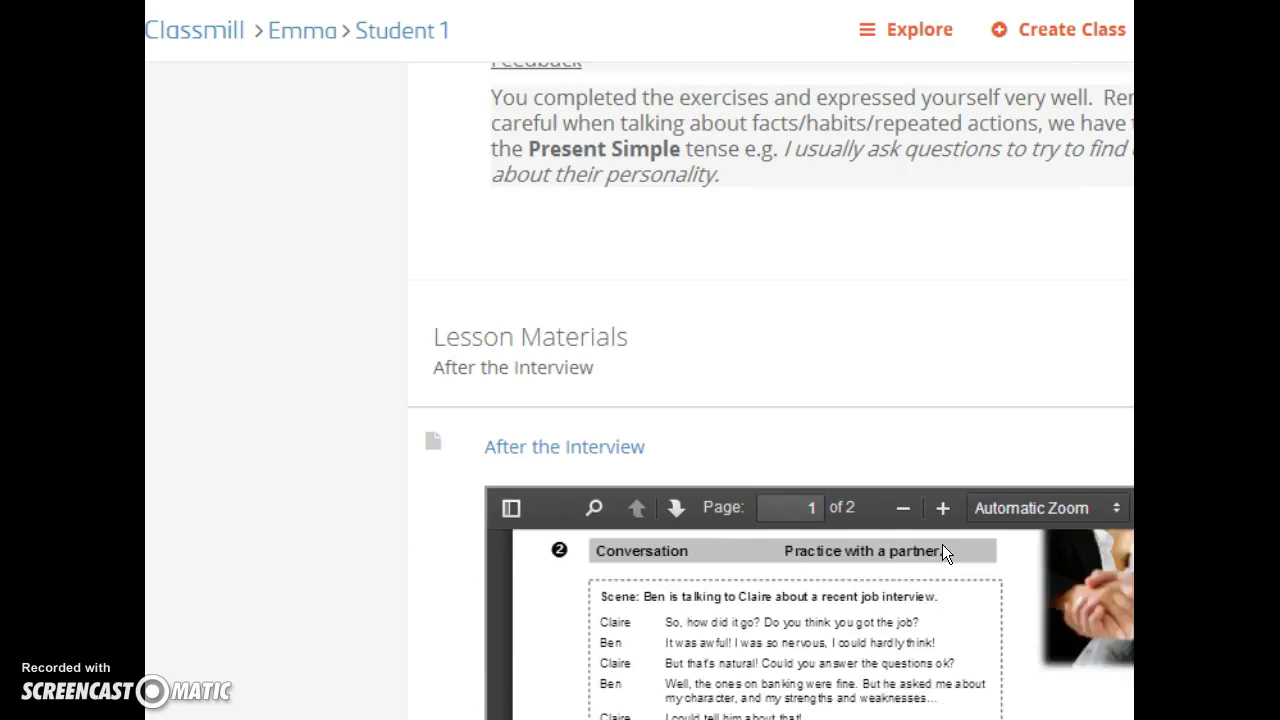
{"action": "scroll", "coordinate": [957, 430], "scroll_direction": "down", "scroll_amount": 2}
{"action": "scroll", "coordinate": [953, 427], "scroll_direction": "down", "scroll_amount": 2}
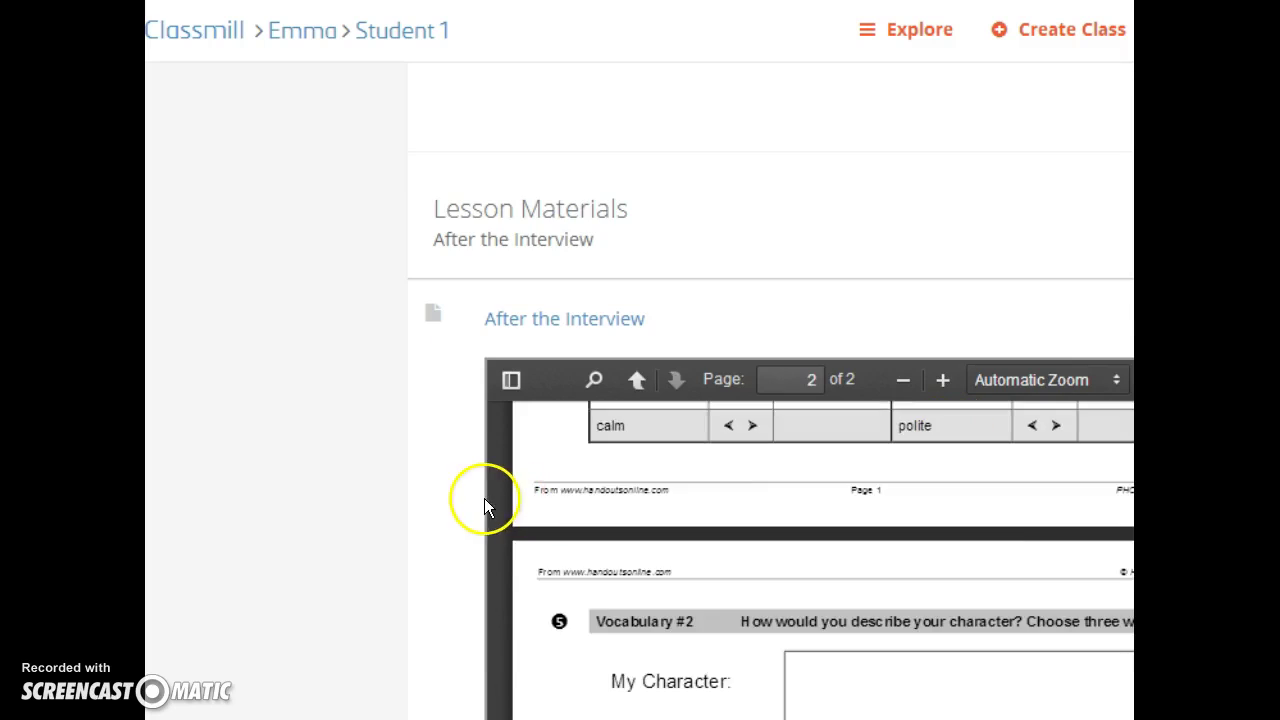
{"action": "scroll", "coordinate": [476, 505], "scroll_direction": "down", "scroll_amount": 3}
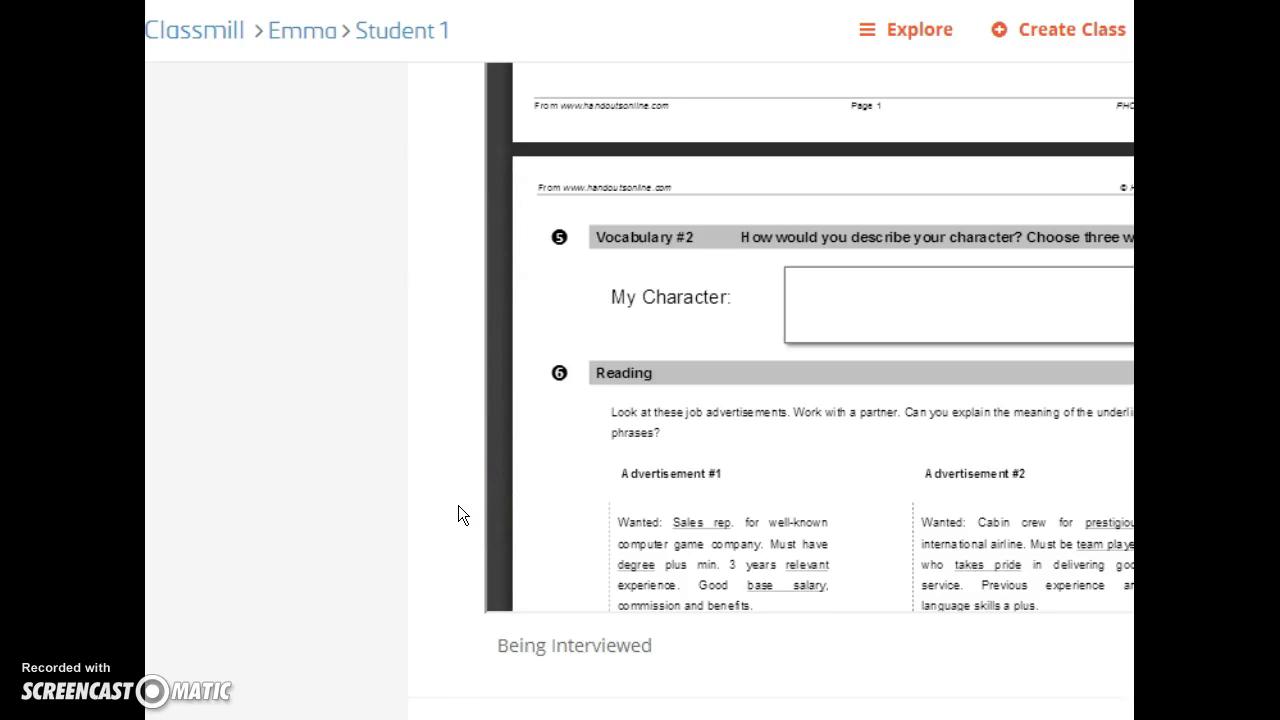
{"action": "scroll", "coordinate": [458, 505], "scroll_direction": "down", "scroll_amount": 4}
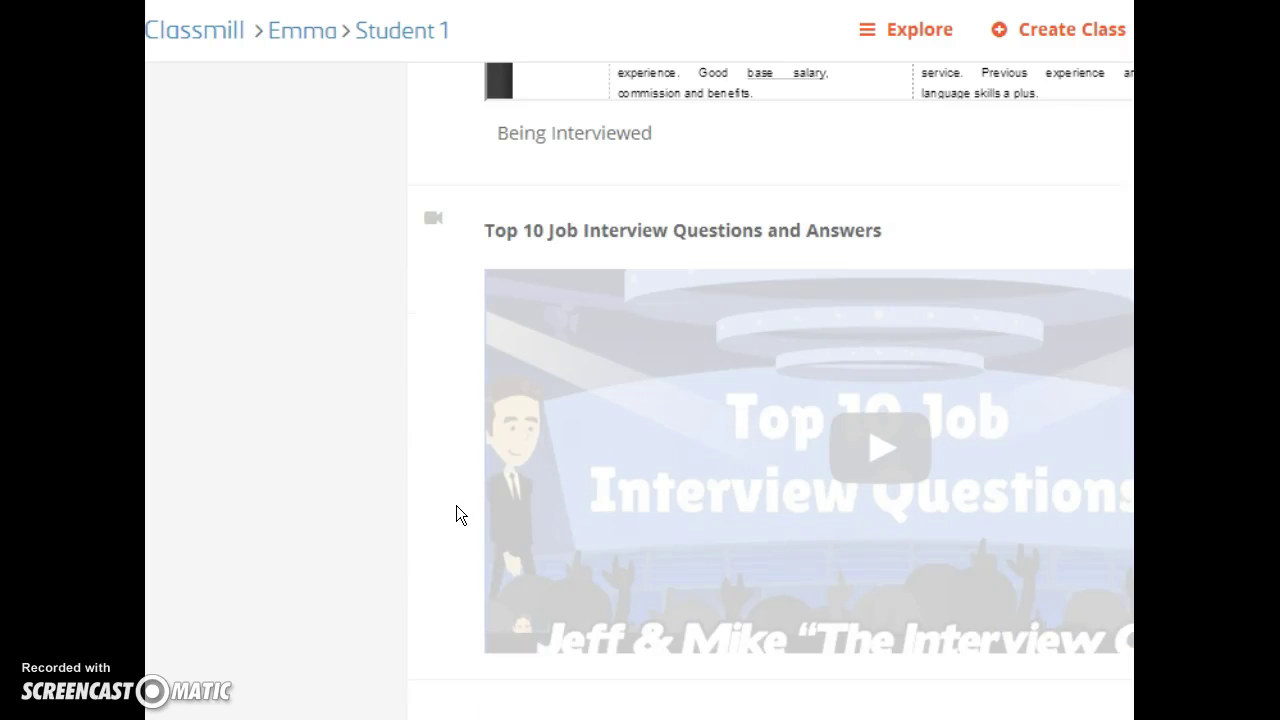
{"action": "scroll", "coordinate": [456, 505], "scroll_direction": "down", "scroll_amount": 3}
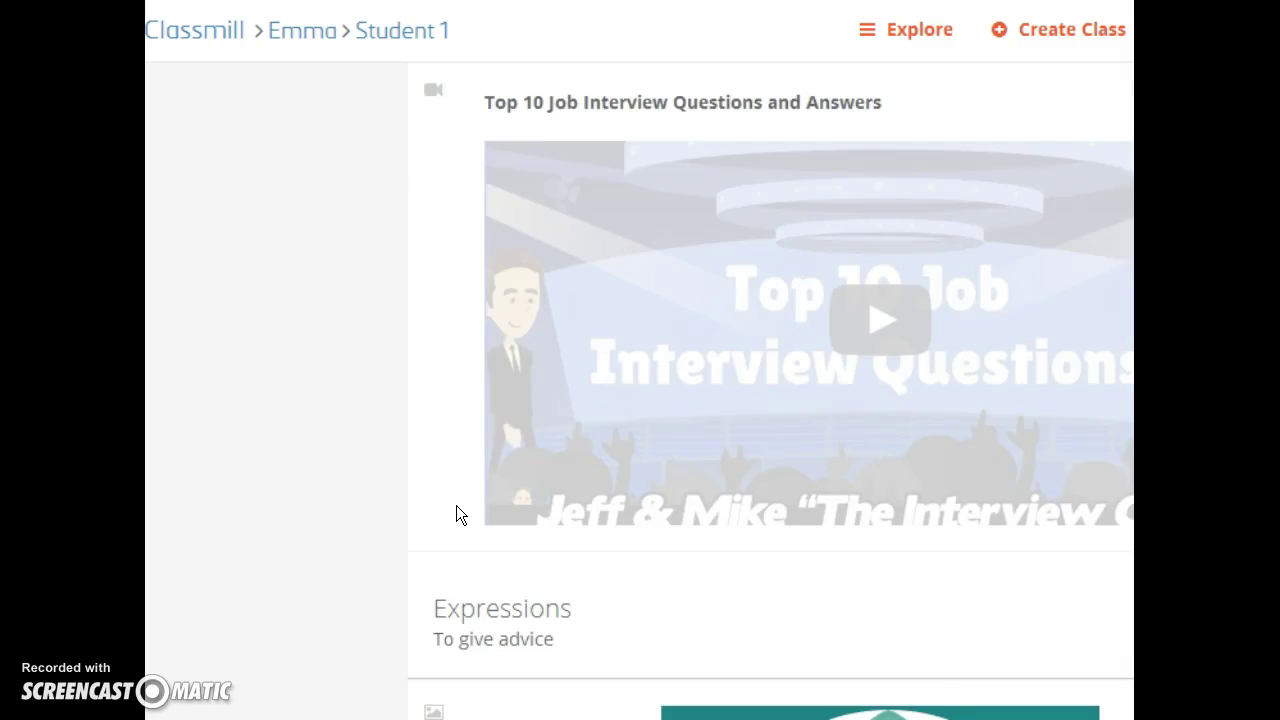
{"action": "scroll", "coordinate": [456, 515], "scroll_direction": "down", "scroll_amount": 3}
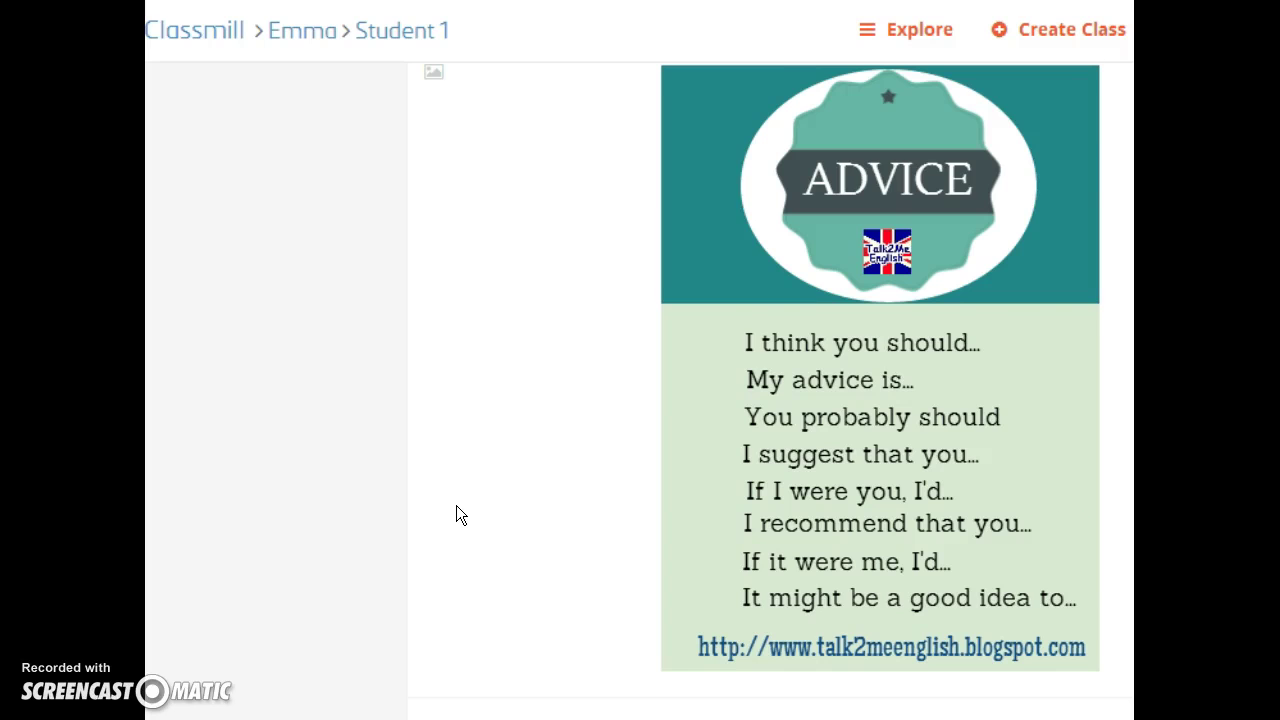
{"action": "scroll", "coordinate": [456, 505], "scroll_direction": "down", "scroll_amount": 3}
Step: Scroll down to the Homework articles and next lesson date, then back up to the Lesson 1 header
{"action": "left_click", "coordinate": [777, 454]}
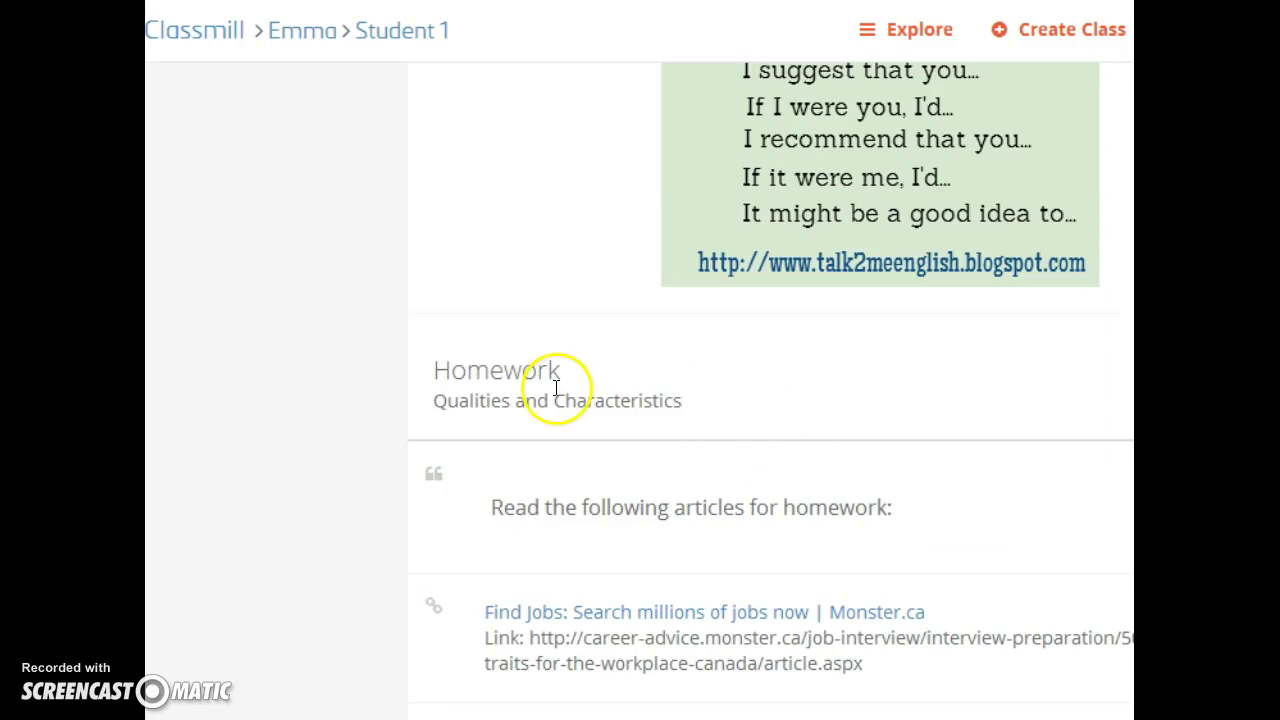
{"action": "scroll", "coordinate": [518, 416], "scroll_direction": "down", "scroll_amount": 1}
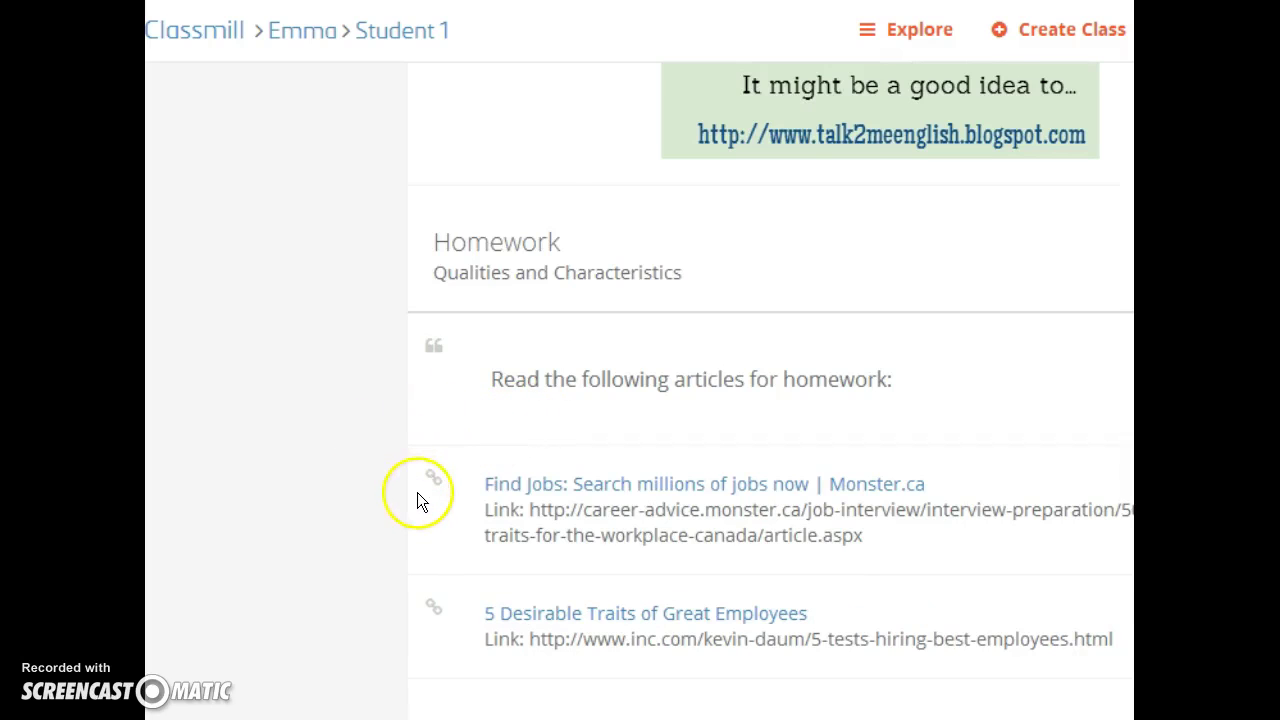
{"action": "scroll", "coordinate": [404, 517], "scroll_direction": "down", "scroll_amount": 1}
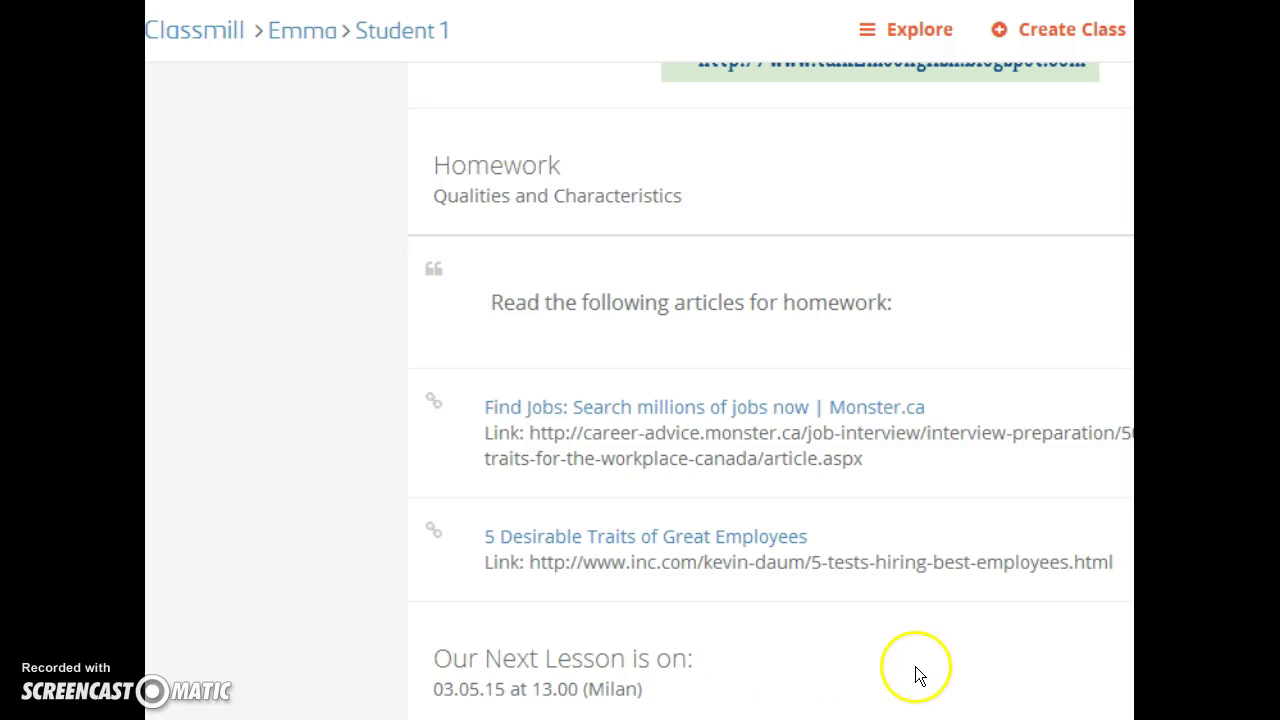
{"action": "scroll", "coordinate": [926, 660], "scroll_direction": "up", "scroll_amount": 6}
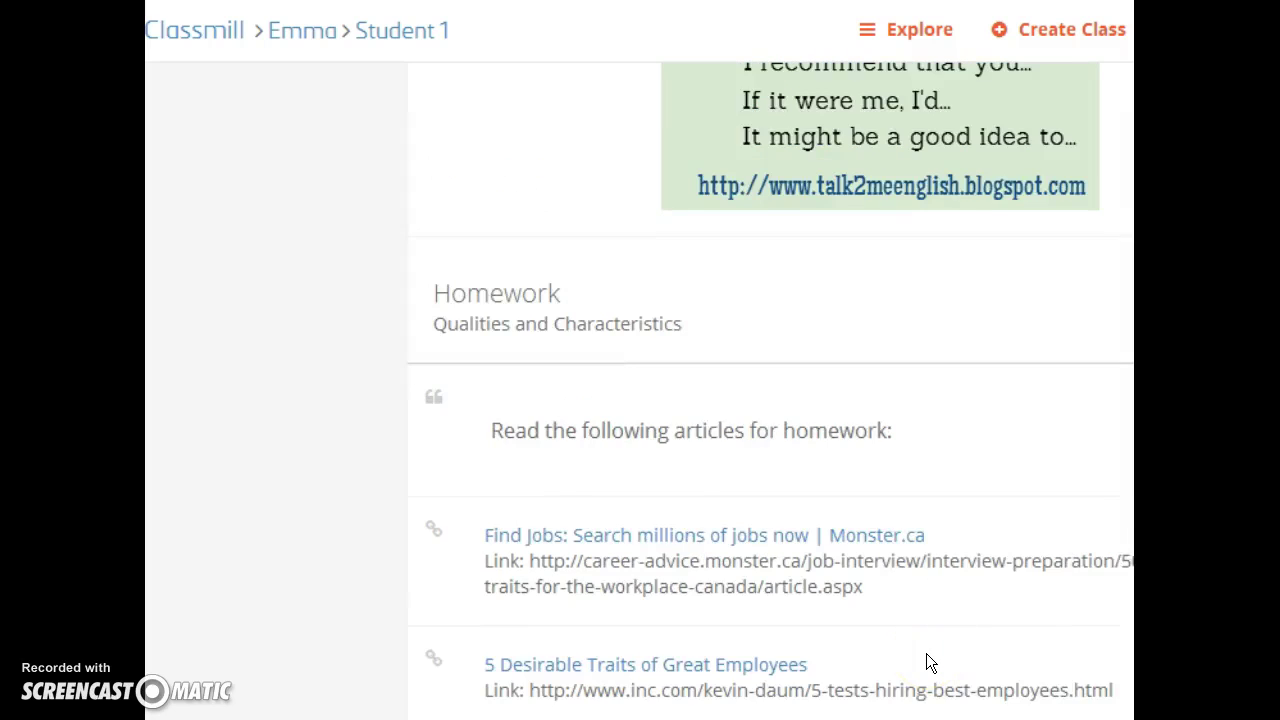
{"action": "scroll", "coordinate": [926, 655], "scroll_direction": "up", "scroll_amount": 10}
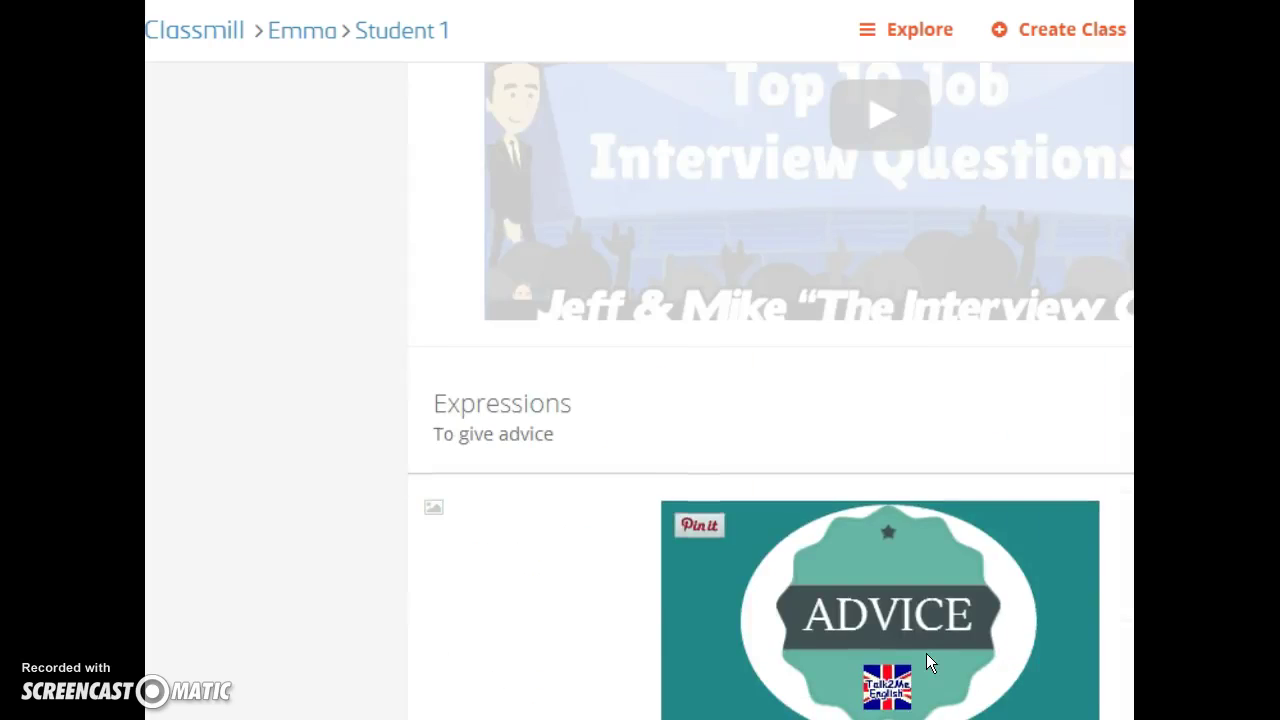
{"action": "scroll", "coordinate": [928, 658], "scroll_direction": "up", "scroll_amount": 10}
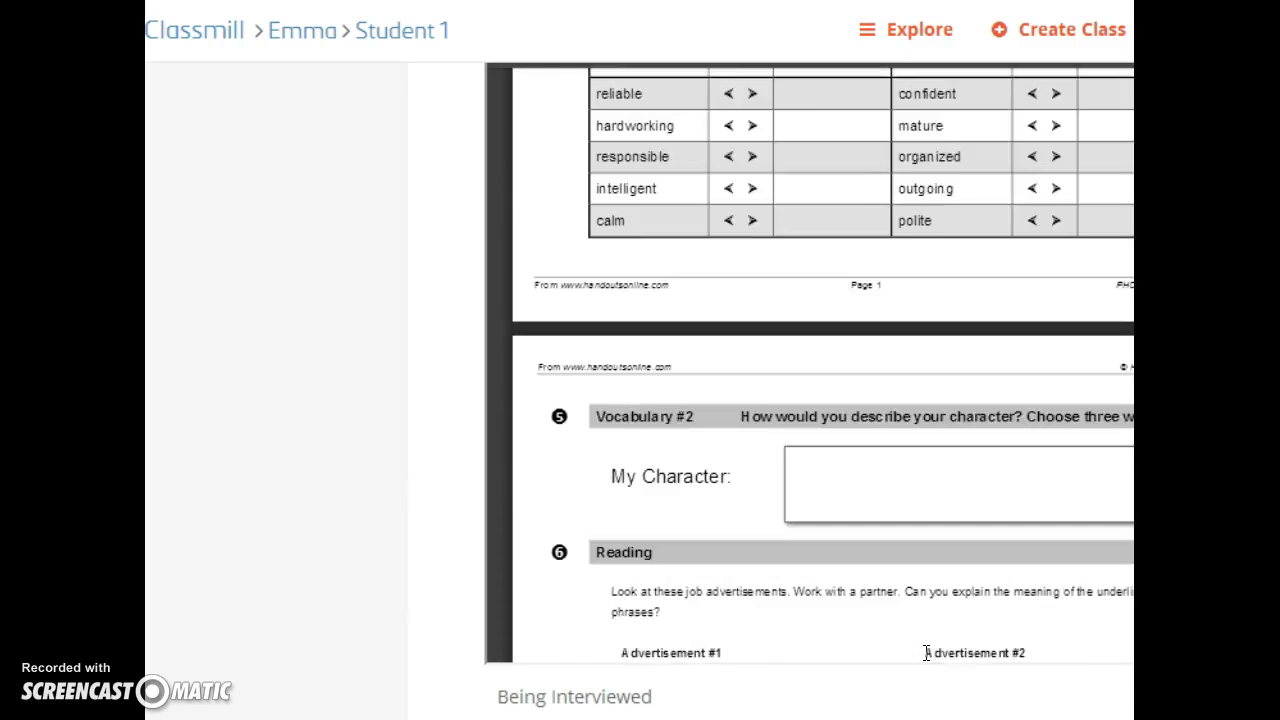
{"action": "scroll", "coordinate": [926, 655], "scroll_direction": "up", "scroll_amount": 10}
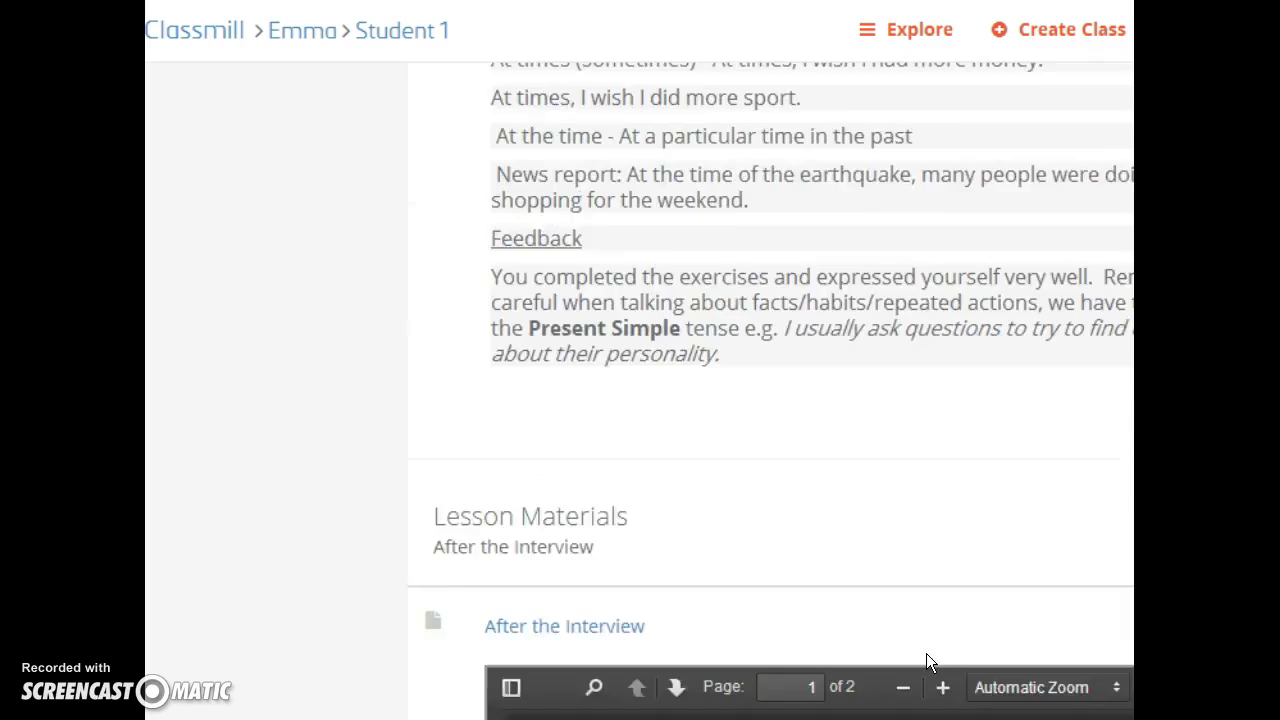
{"action": "scroll", "coordinate": [926, 663], "scroll_direction": "up", "scroll_amount": 3}
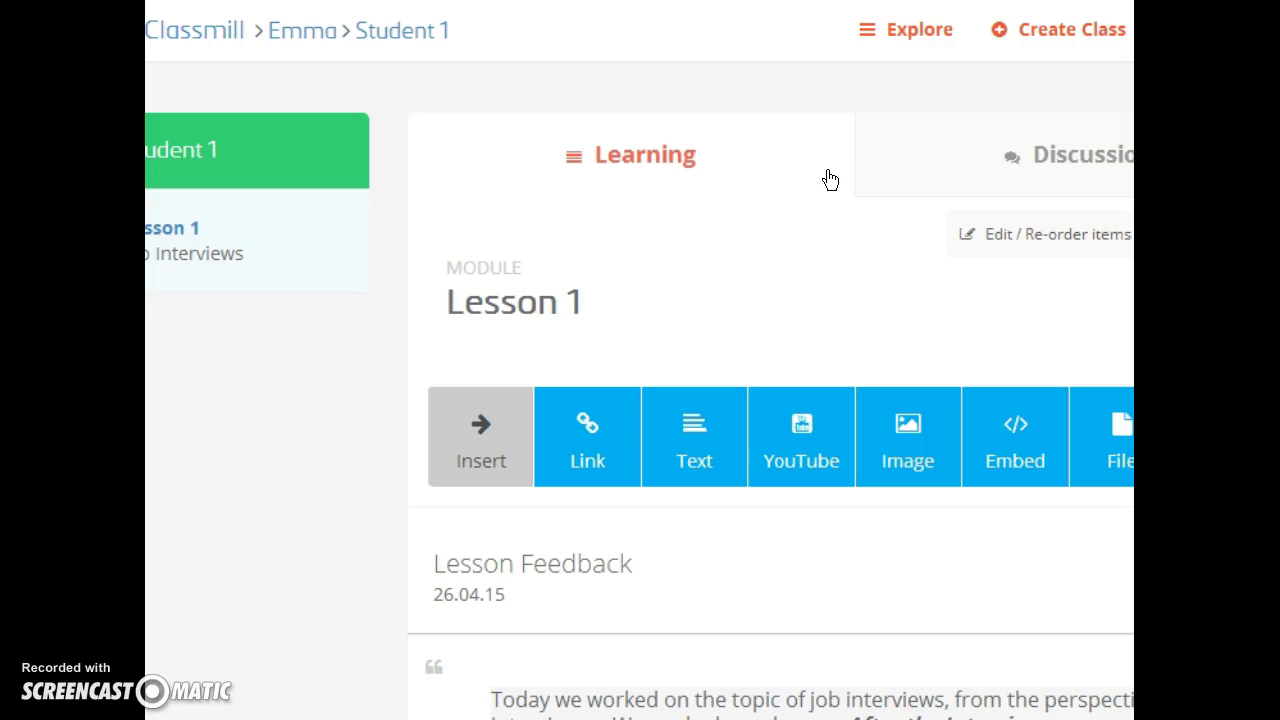
Step: Show the empty Student 1 Discussions tab and bring up a blank New Discussion form
{"action": "left_click", "coordinate": [1032, 155]}
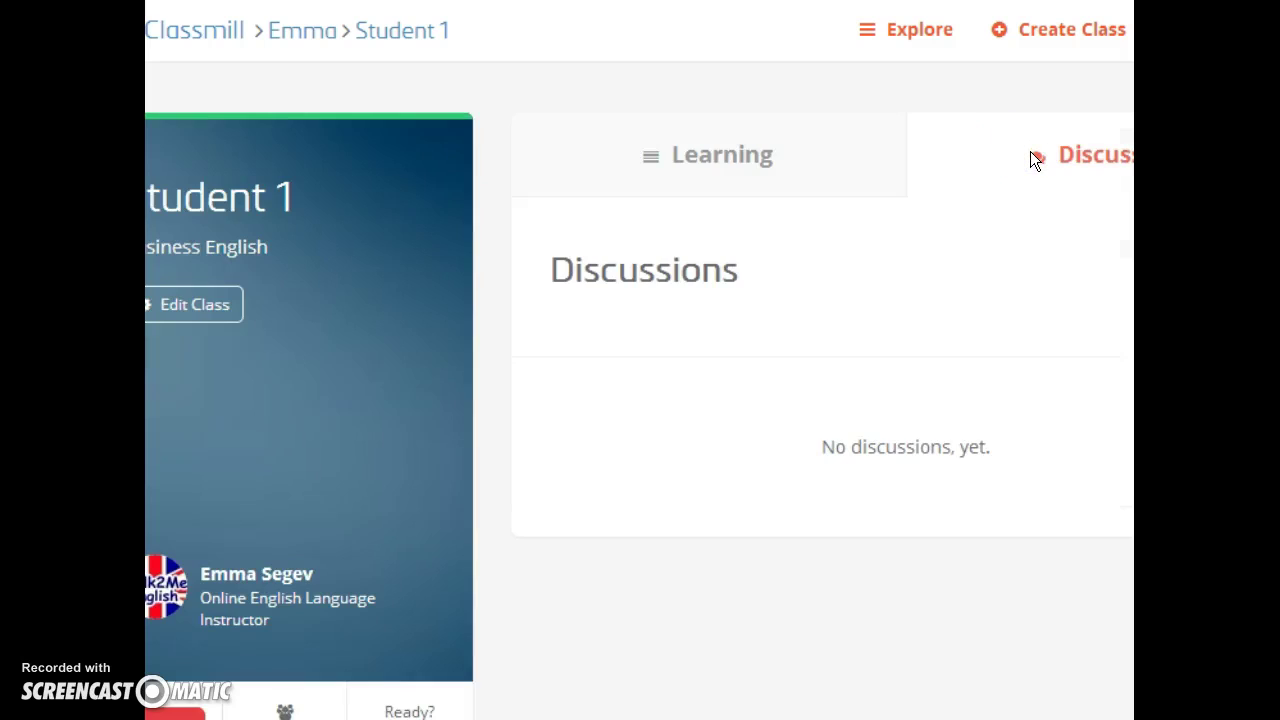
{"action": "left_click", "coordinate": [797, 180]}
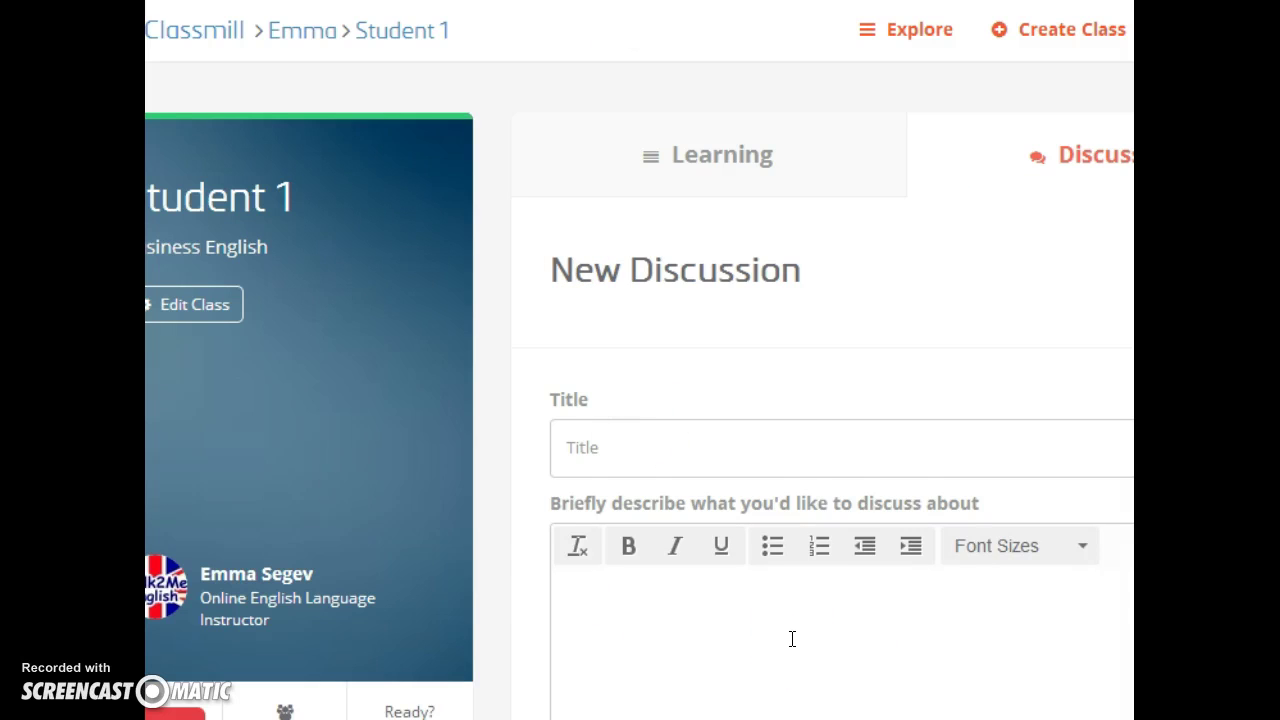
{"action": "scroll", "coordinate": [792, 638], "scroll_direction": "down", "scroll_amount": 3}
{"action": "scroll", "coordinate": [792, 648], "scroll_direction": "up", "scroll_amount": 3}
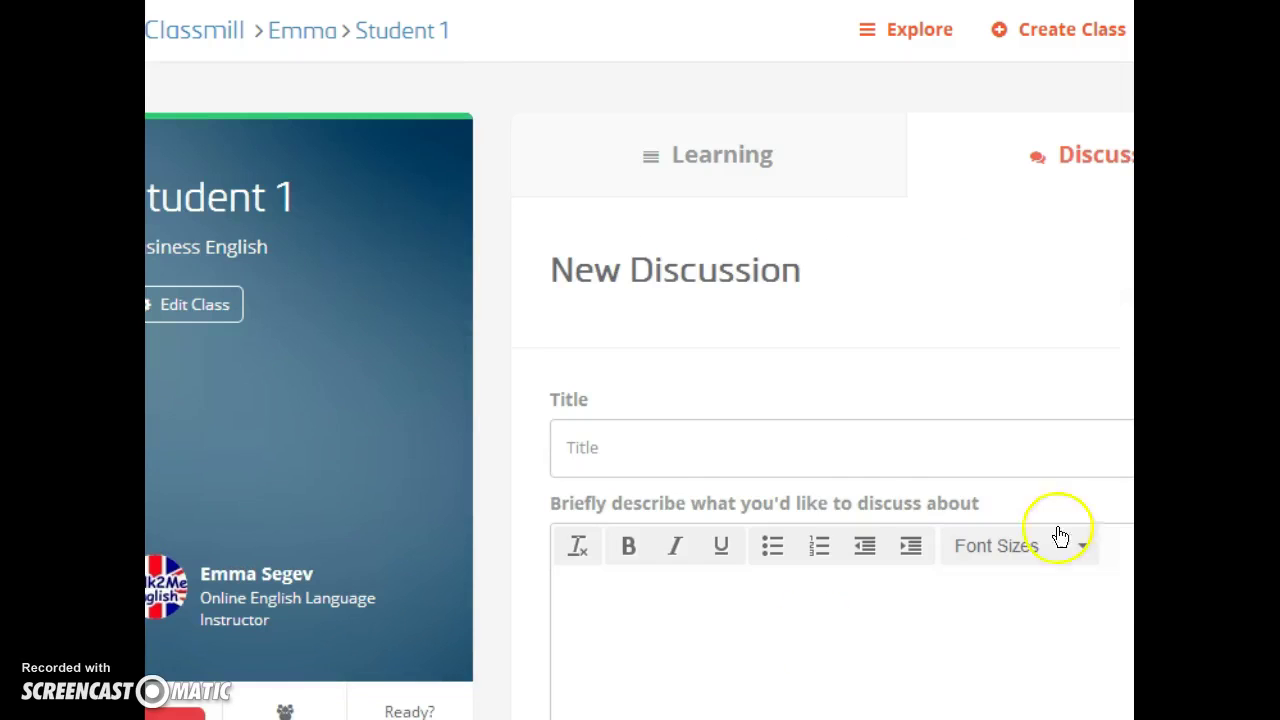
Step: Go back to the teacher's profile page via the Classmill breadcrumb
{"action": "left_click", "coordinate": [200, 40]}
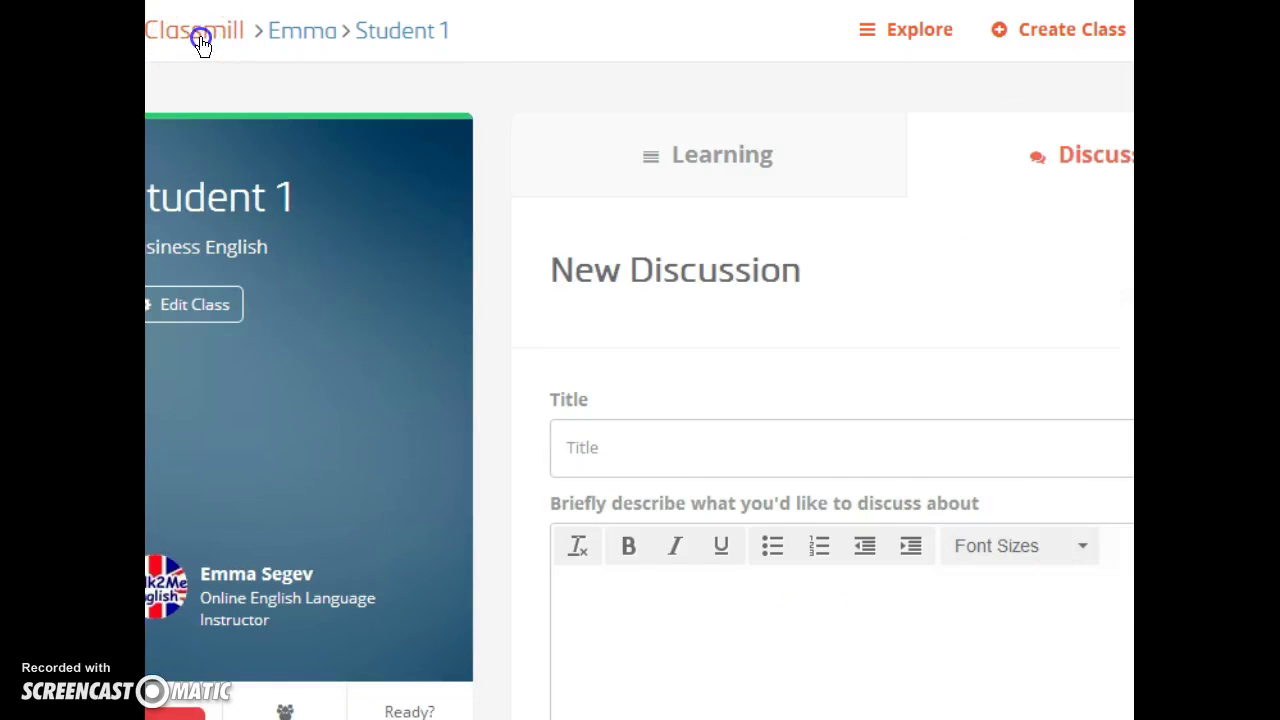